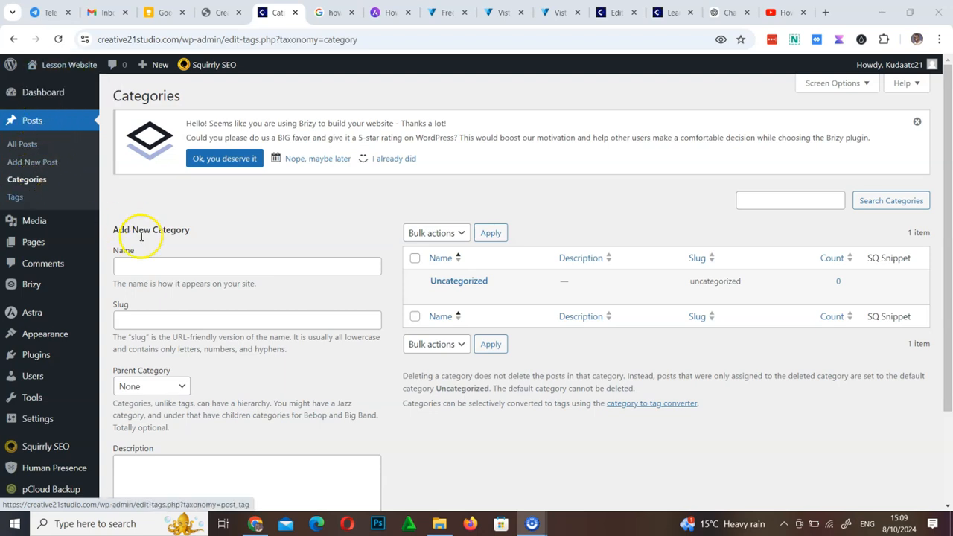
# Step: Name the new post category "Online marketing tips" with None as its parent category
pyautogui.click(203, 266)
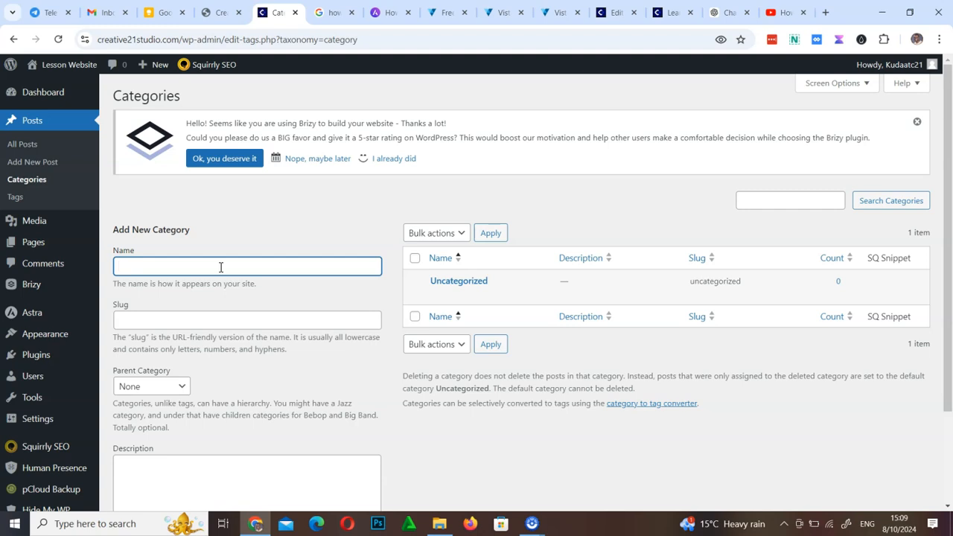
pyautogui.write('arkting tips')
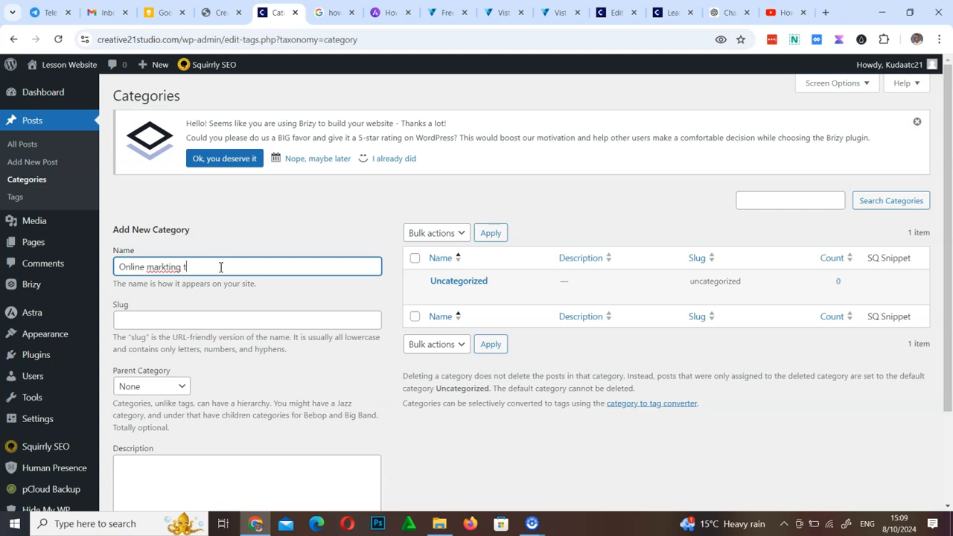
pyautogui.rightClick(159, 267)
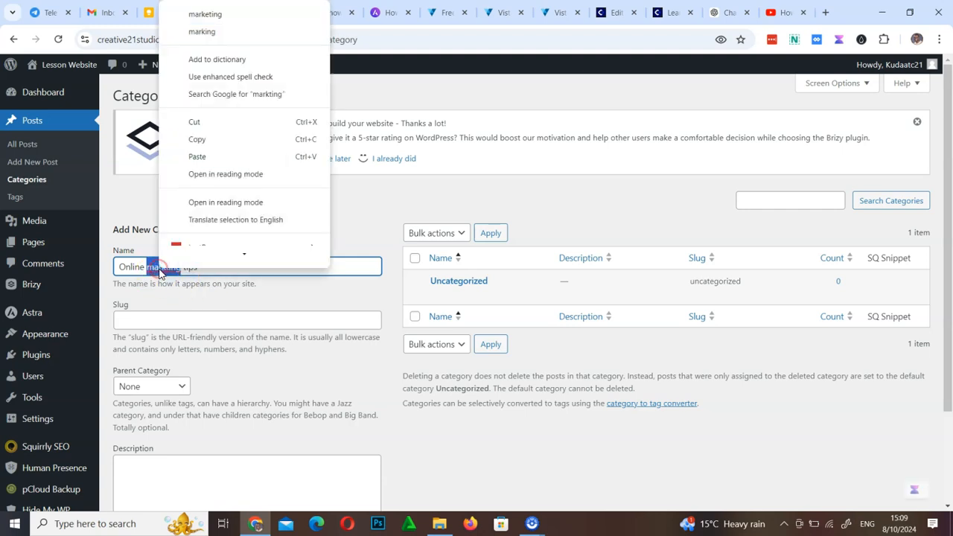
pyautogui.click(216, 16)
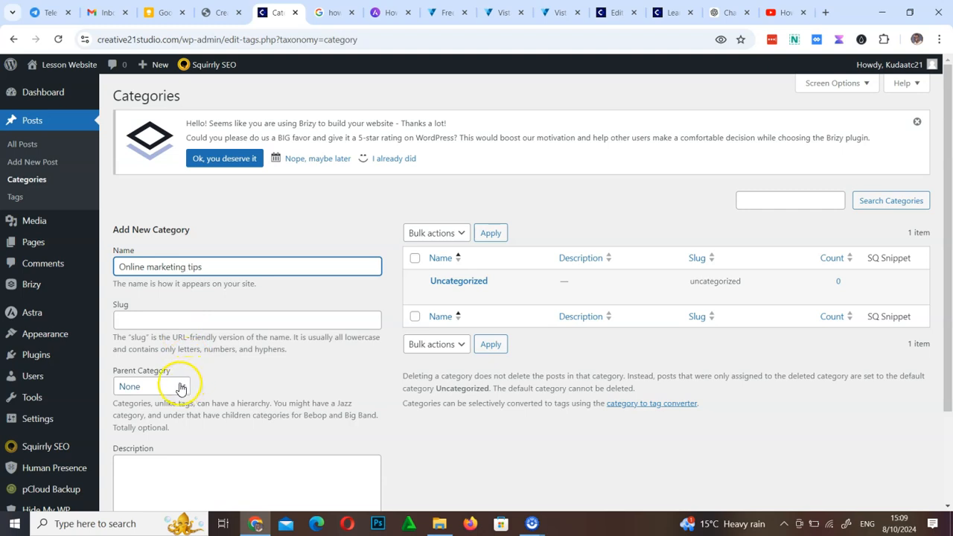
pyautogui.scroll(-3, 183, 383)
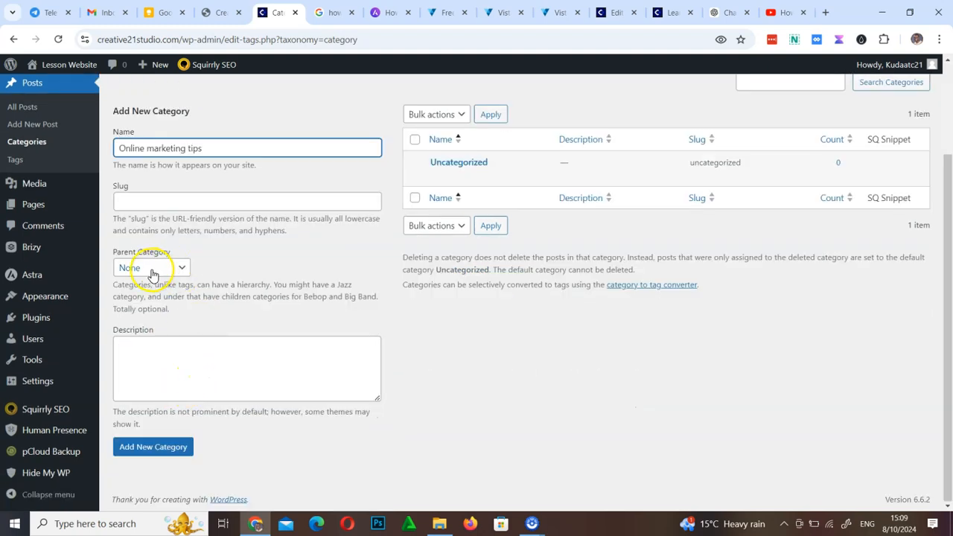
pyautogui.click(153, 270)
pyautogui.click(127, 269)
# Step: Enter the description "This category is about how your can drive traffic to your business" and add the category
pyautogui.click(228, 361)
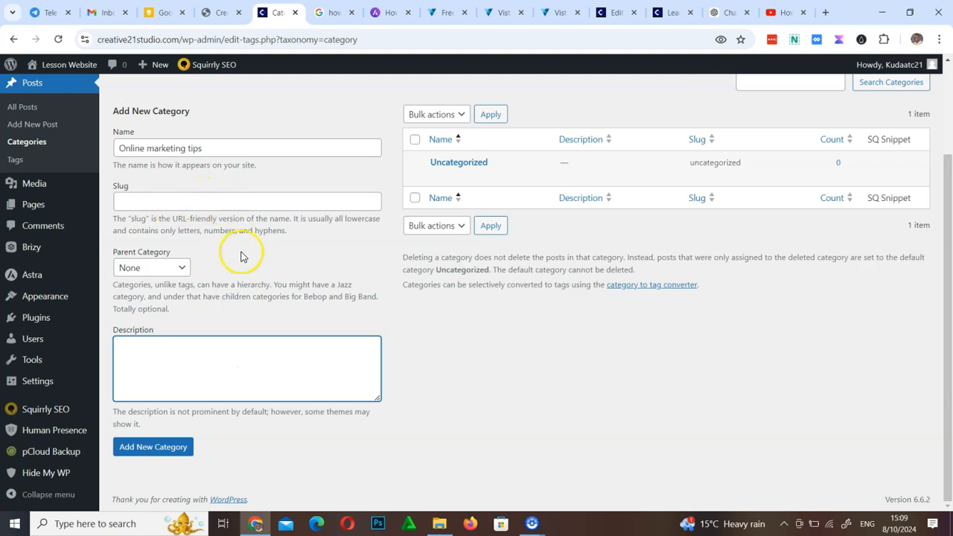
pyautogui.click(243, 362)
pyautogui.write('Thhis categor')
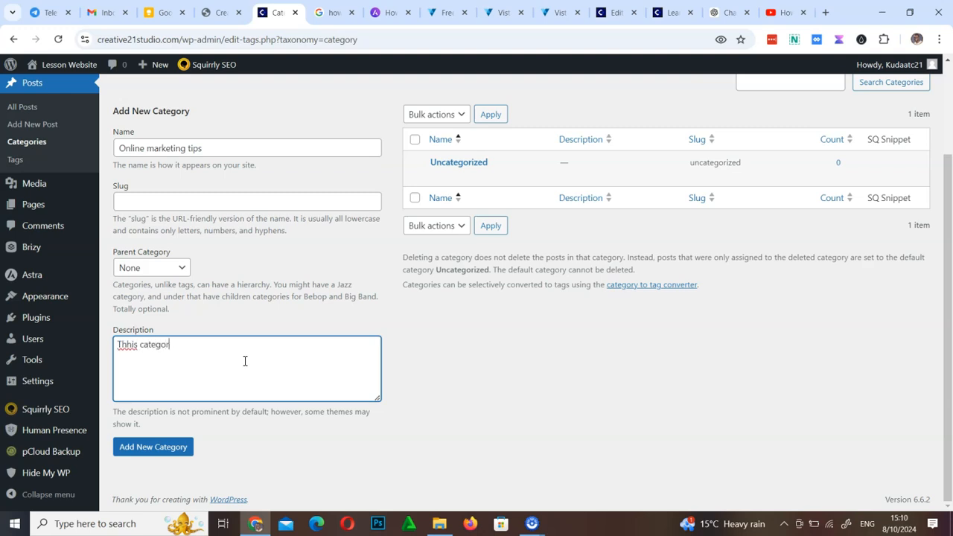
pyautogui.write('y is about how your can drive traffic to your business')
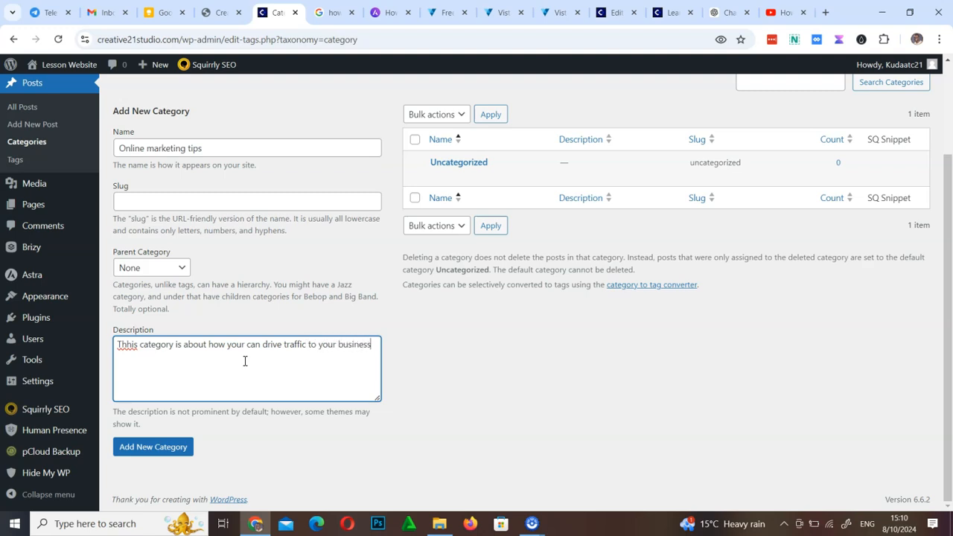
pyautogui.doubleClick(127, 344)
pyautogui.write('This')
pyautogui.click(167, 451)
pyautogui.moveTo(553, 185)
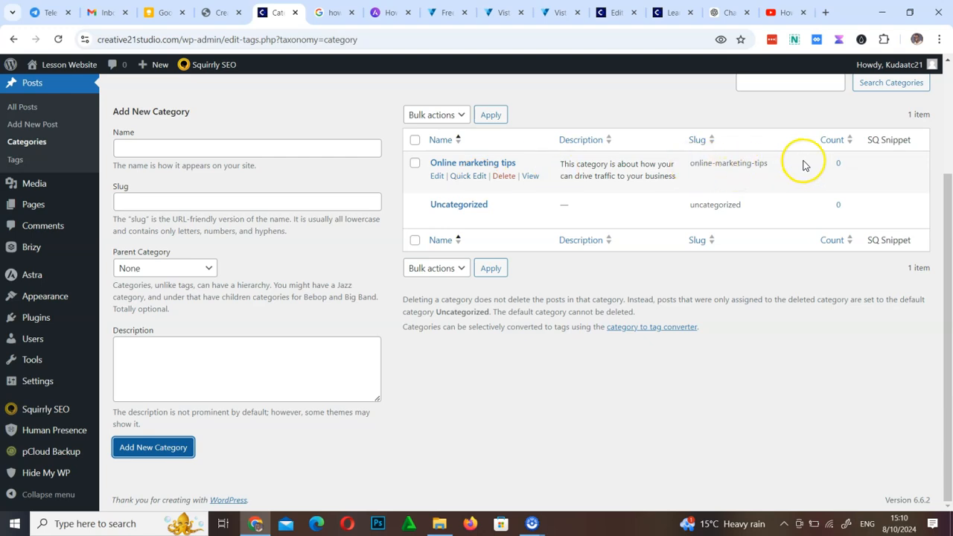
# Step: Name a second new category "Website design tips", correcting any misspelled words
pyautogui.click(301, 148)
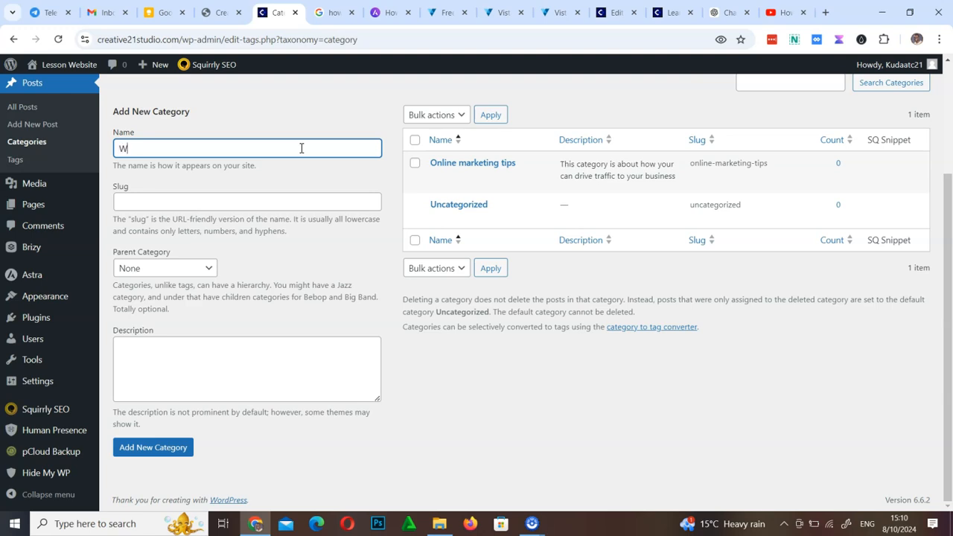
pyautogui.write('Websuite design tiops')
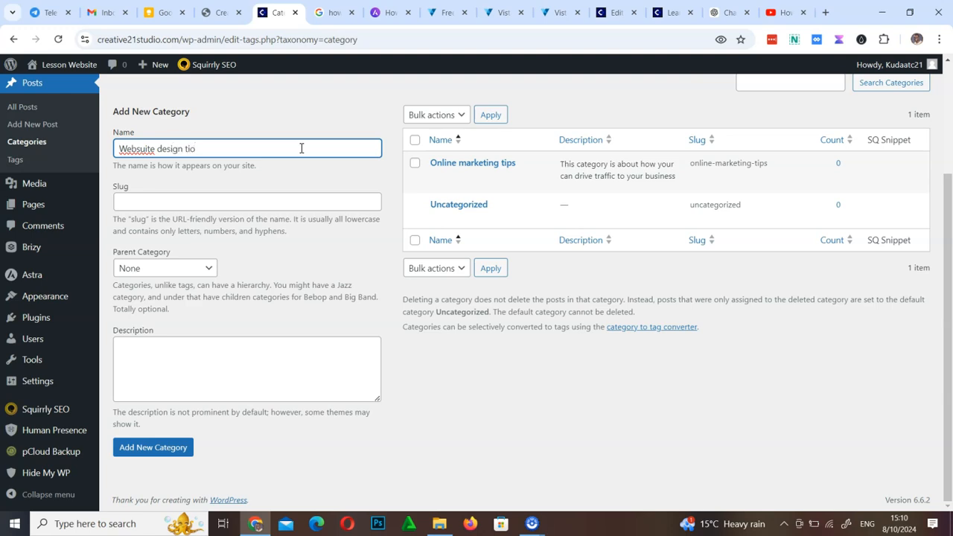
pyautogui.rightClick(144, 148)
pyautogui.click(185, 159)
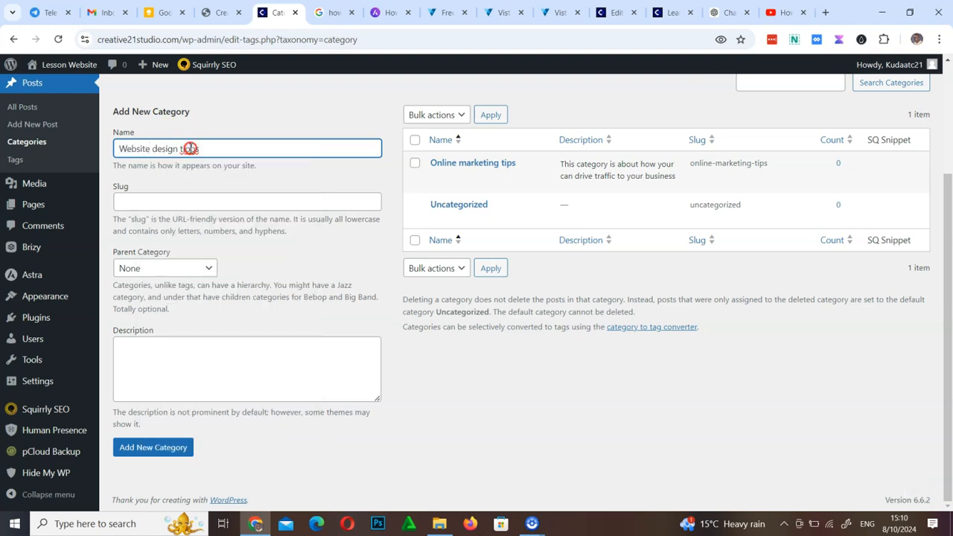
pyautogui.rightClick(189, 149)
pyautogui.click(224, 179)
# Step: Describe the category as "Learn the tips to make your website look cool" and add it
pyautogui.click(190, 358)
pyautogui.write('Learn the')
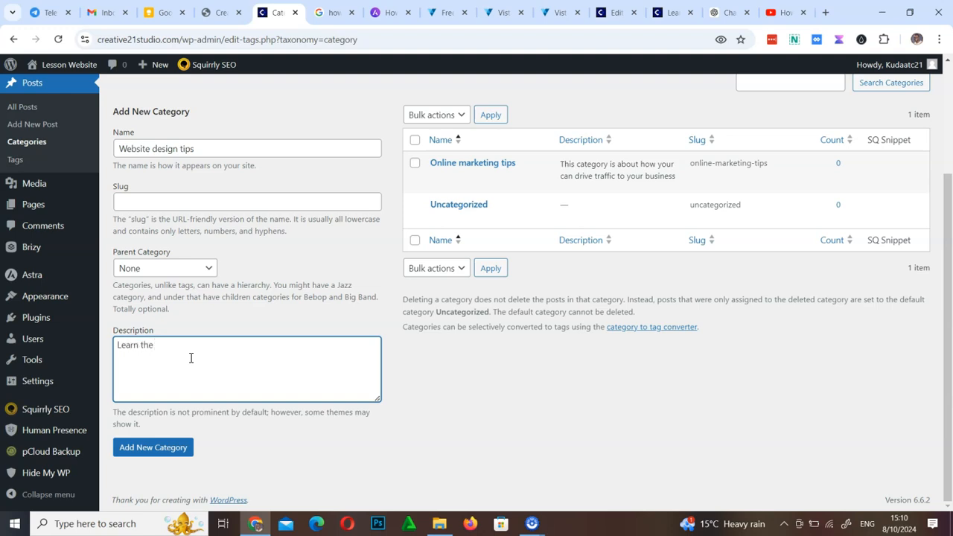
pyautogui.write(' tips to make your webiste look cool')
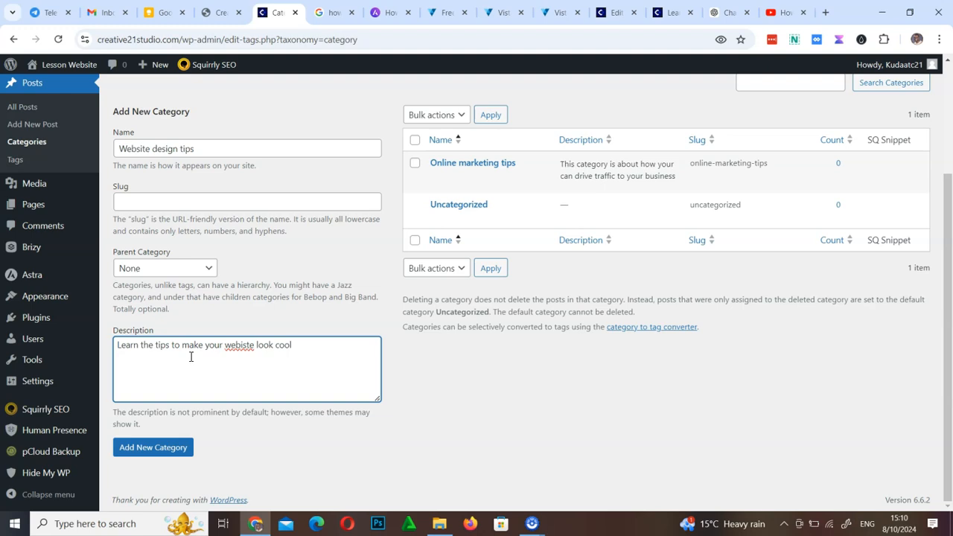
pyautogui.rightClick(240, 345)
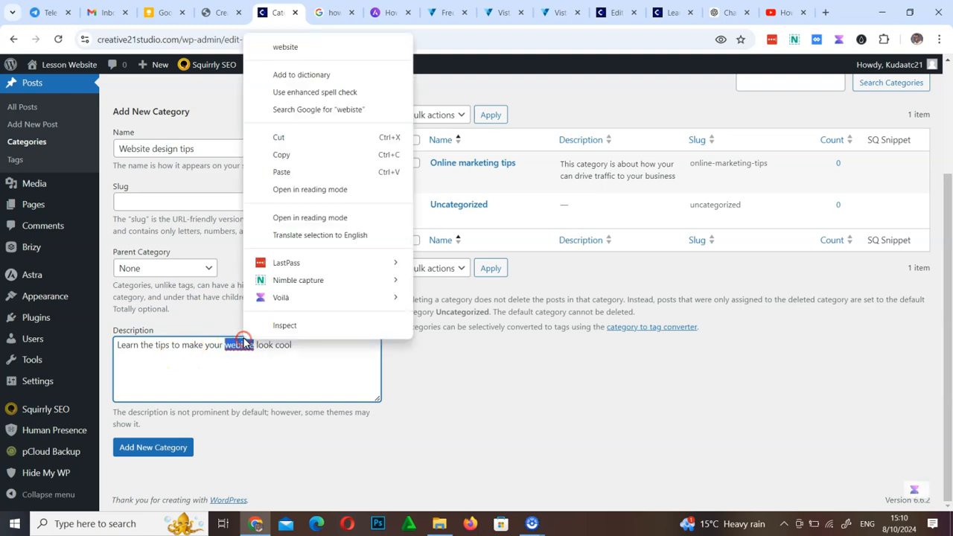
pyautogui.click(312, 49)
pyautogui.click(158, 448)
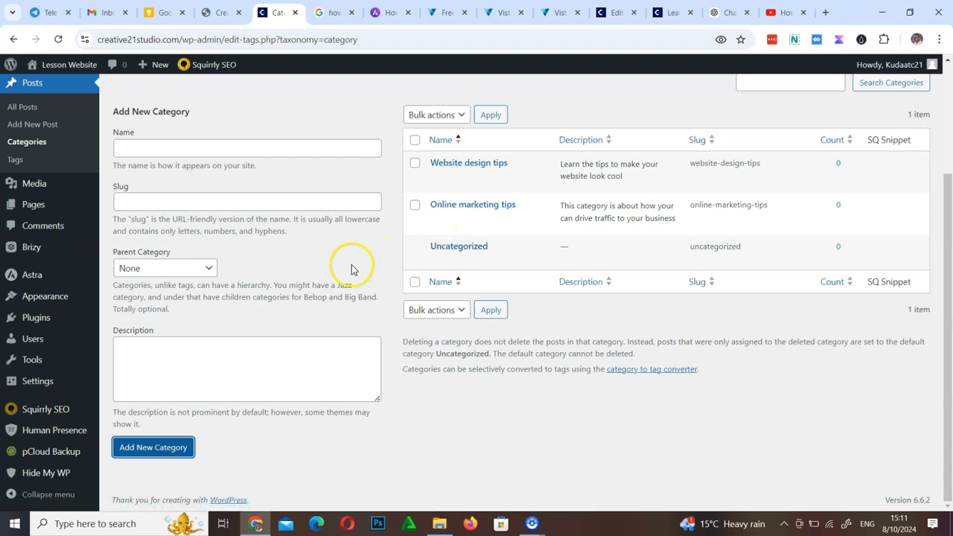
# Step: Add a post tag named "Website design for beginners" with the description "Learn the tips for beginners"
pyautogui.click(18, 161)
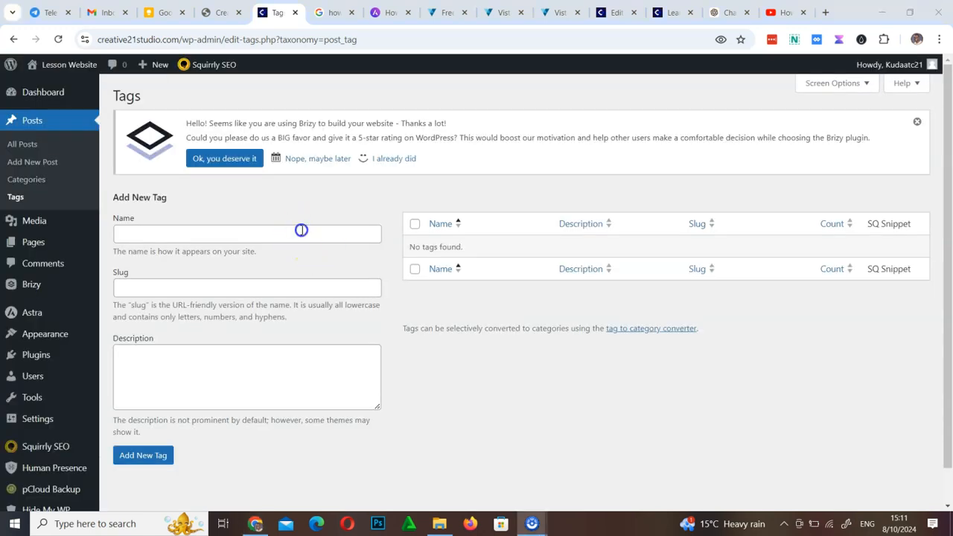
pyautogui.click(301, 231)
pyautogui.write('Website')
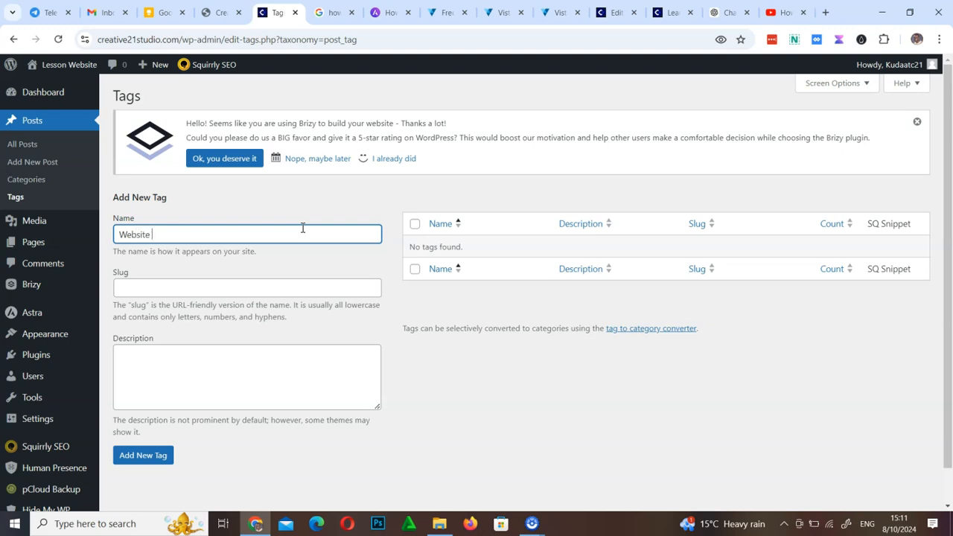
pyautogui.write(' design for beginners')
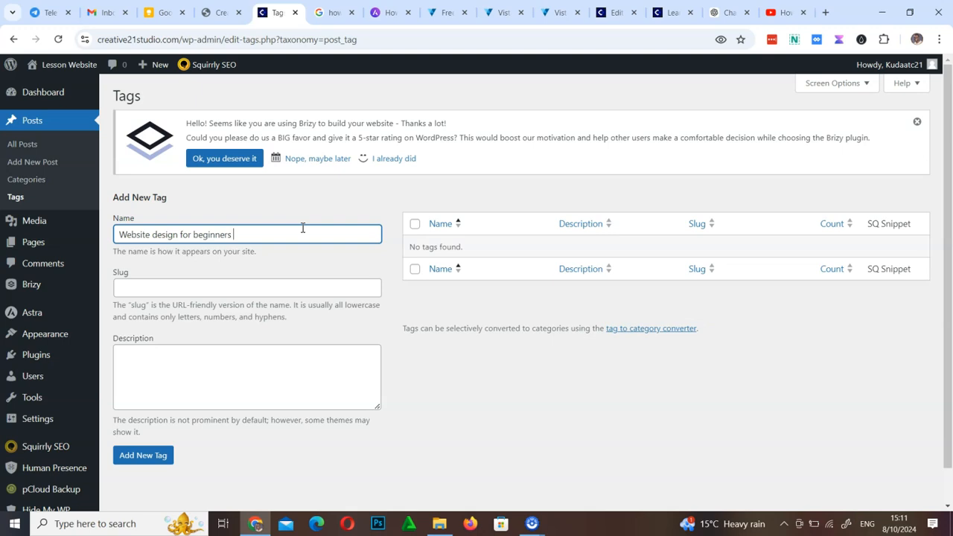
pyautogui.click(194, 362)
pyautogui.write('Learn the')
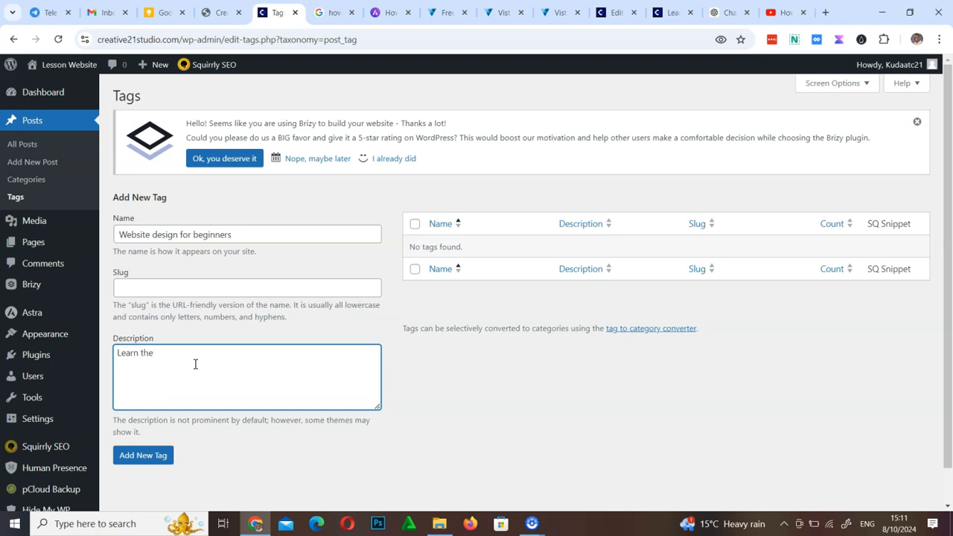
pyautogui.write(' tips for beginners')
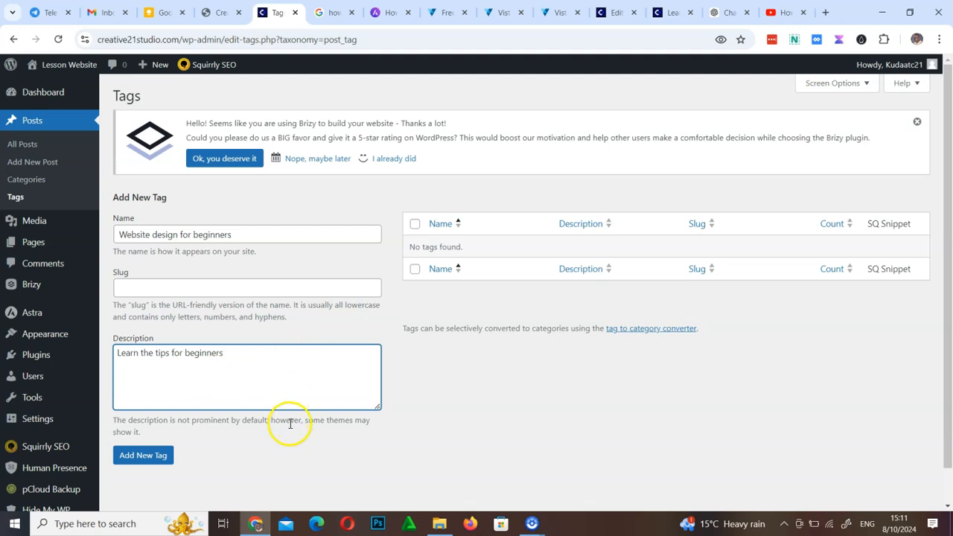
pyautogui.click(150, 462)
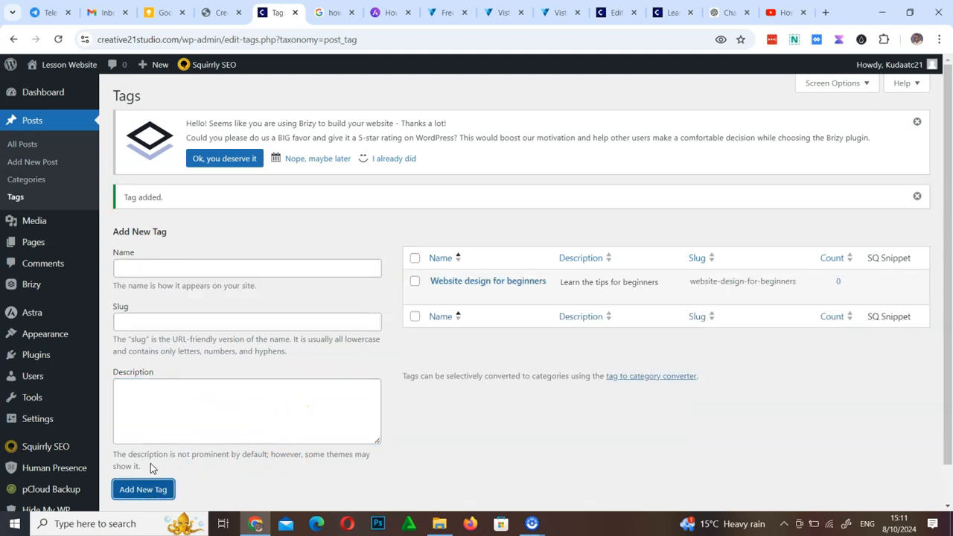
# Step: Add another tag named "Website hosting for new people" with the description "Learn the hosting tips"
pyautogui.click(248, 269)
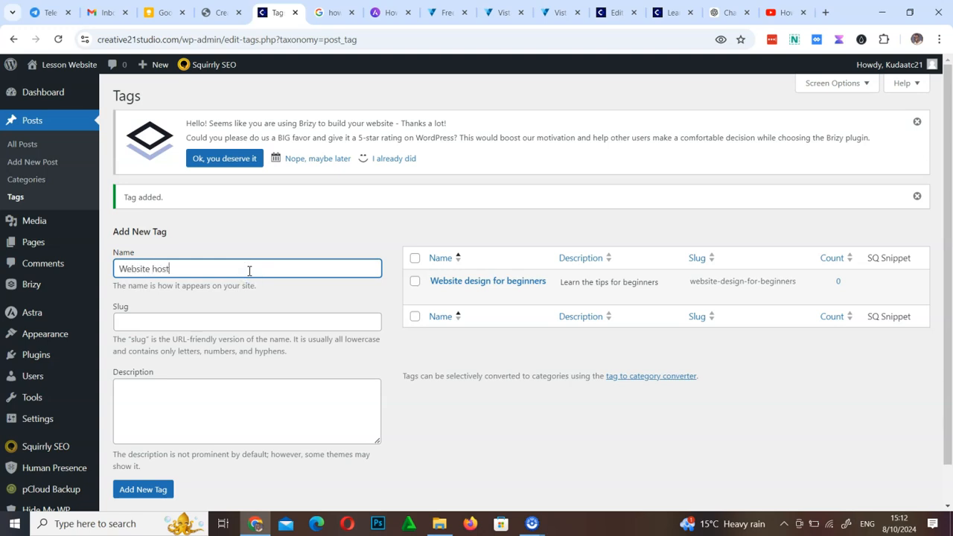
pyautogui.write('Website hosting for new people')
pyautogui.rightClick(235, 269)
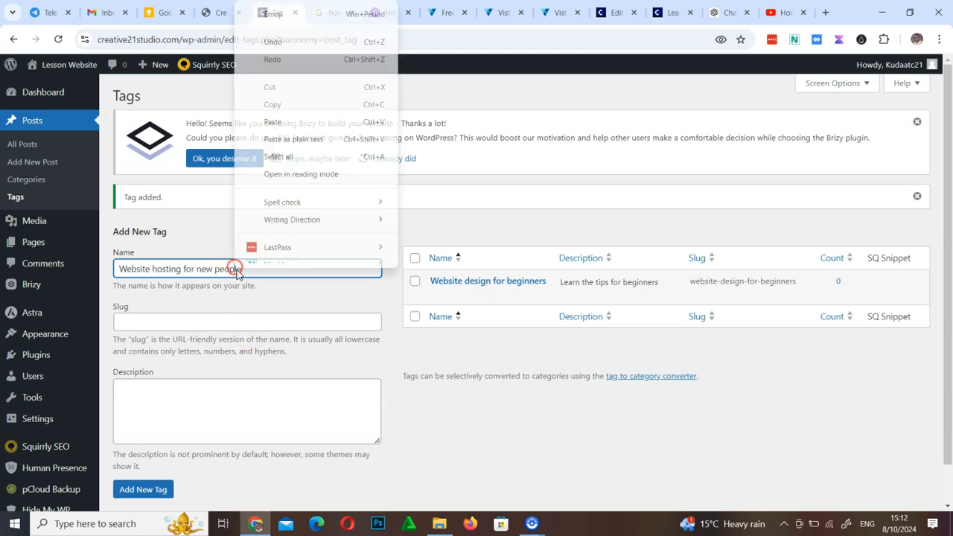
pyautogui.click(223, 270)
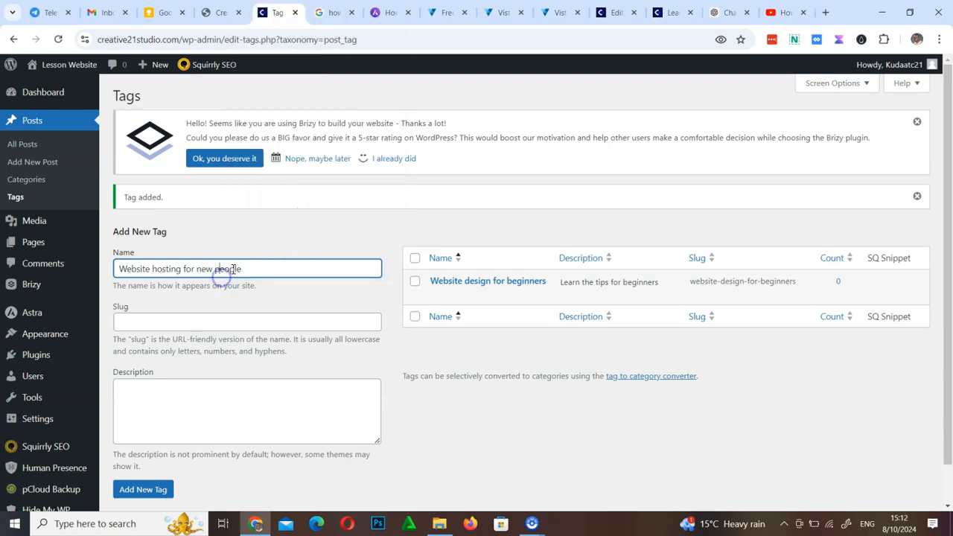
pyautogui.click(222, 399)
pyautogui.write('Learn the hosting tips')
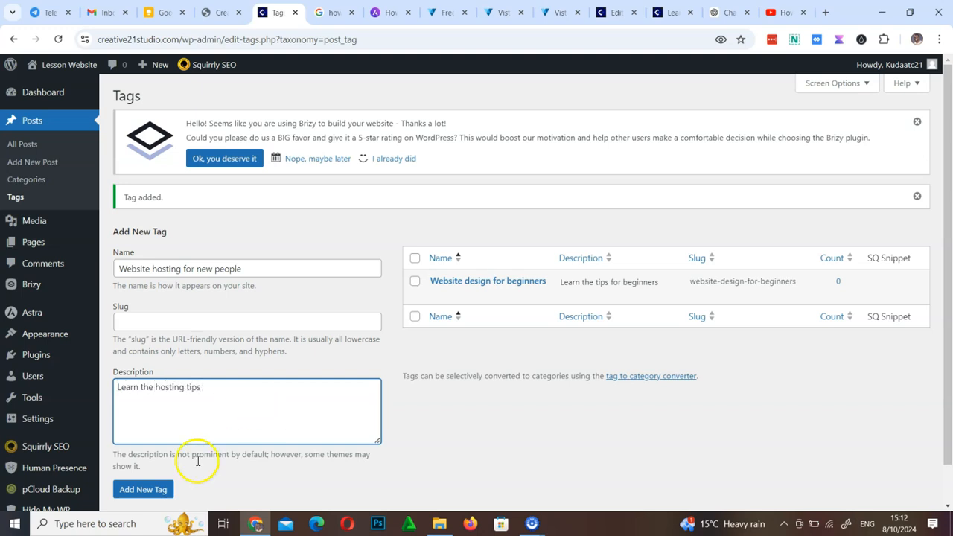
pyautogui.click(146, 490)
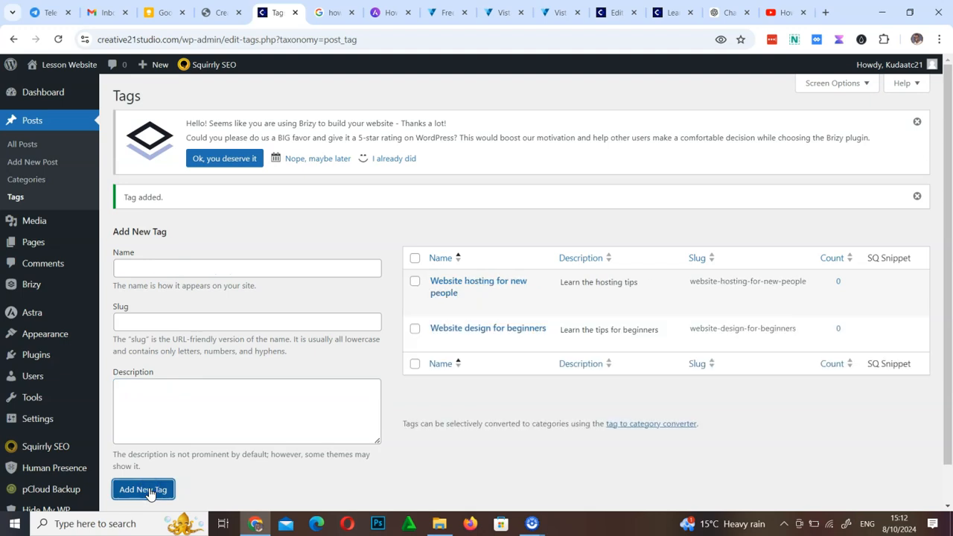